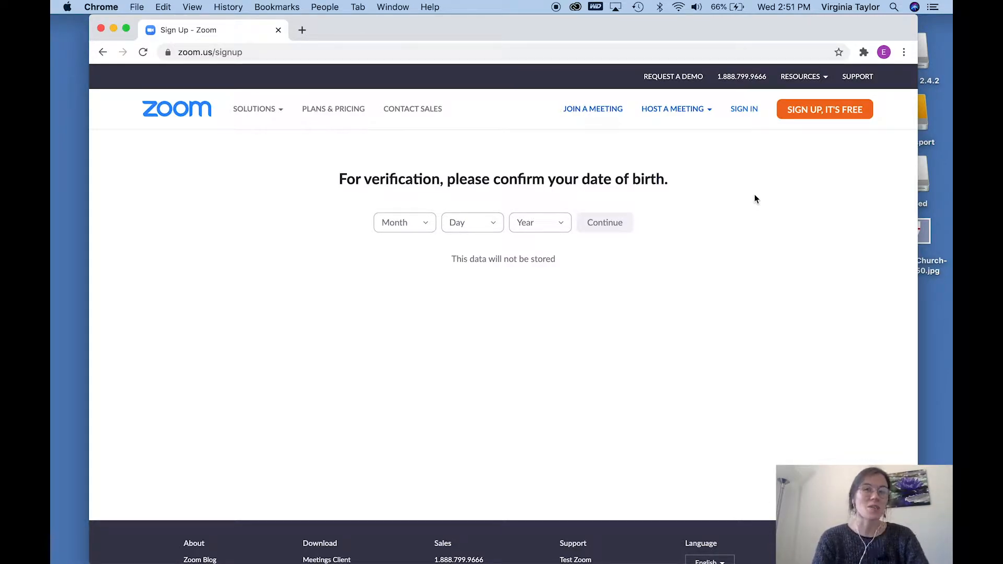
Step: Select the month, day and year of the date of birth and continue past the sign-up verification
{"action": "left_click", "coordinate": [412, 223]}
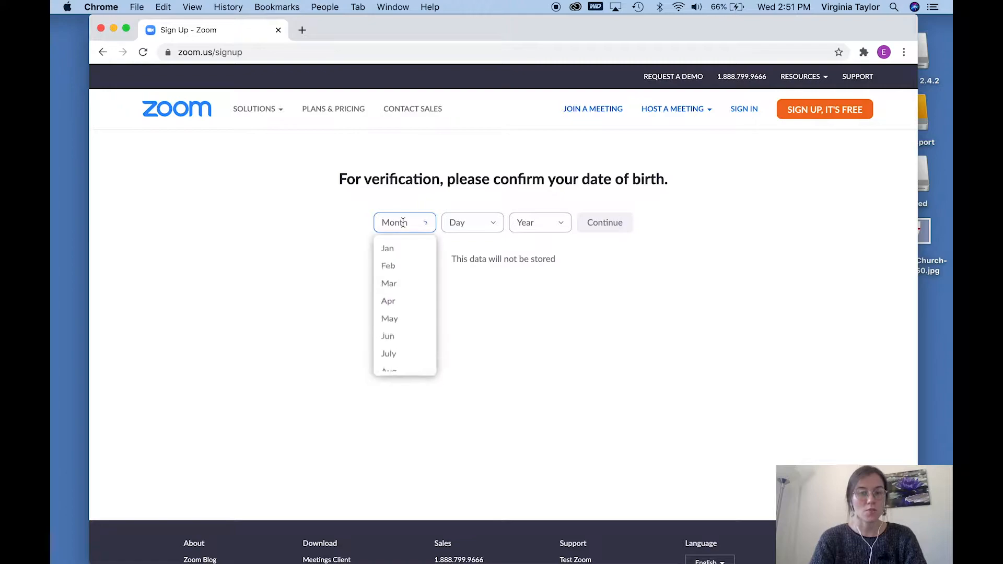
{"action": "left_click", "coordinate": [404, 249]}
{"action": "left_click", "coordinate": [477, 230]}
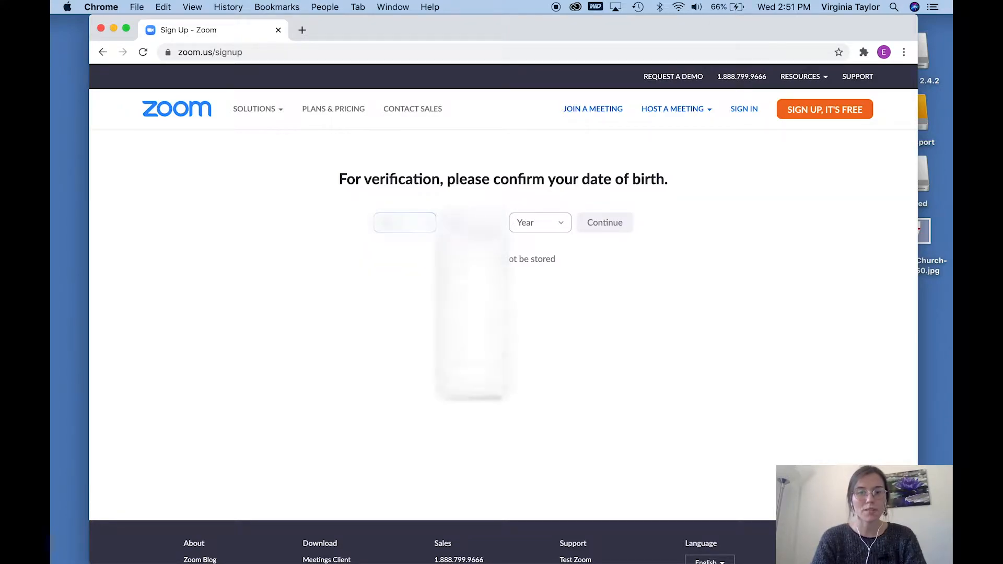
{"action": "left_click", "coordinate": [474, 250]}
{"action": "left_click", "coordinate": [533, 230]}
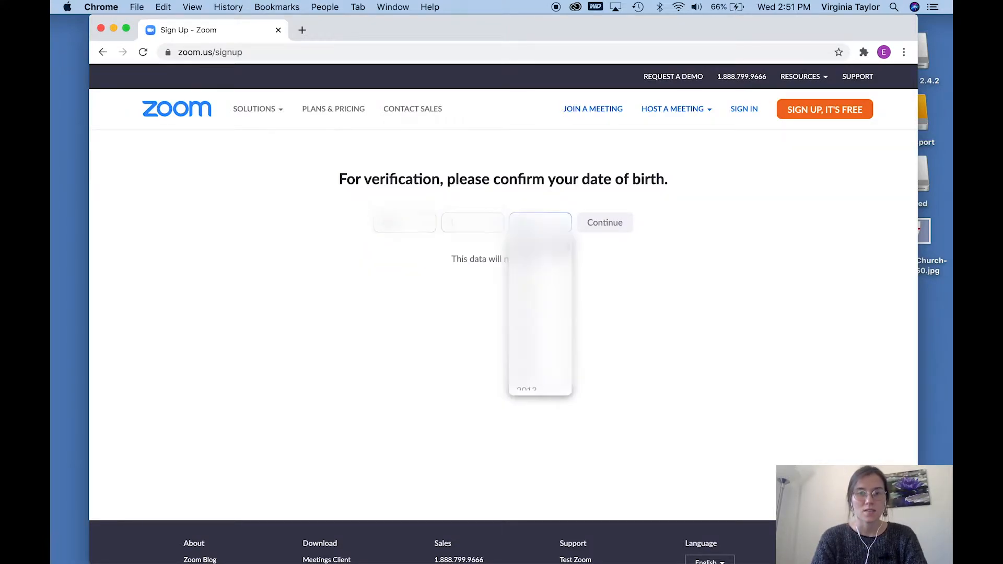
{"action": "left_click", "coordinate": [538, 343]}
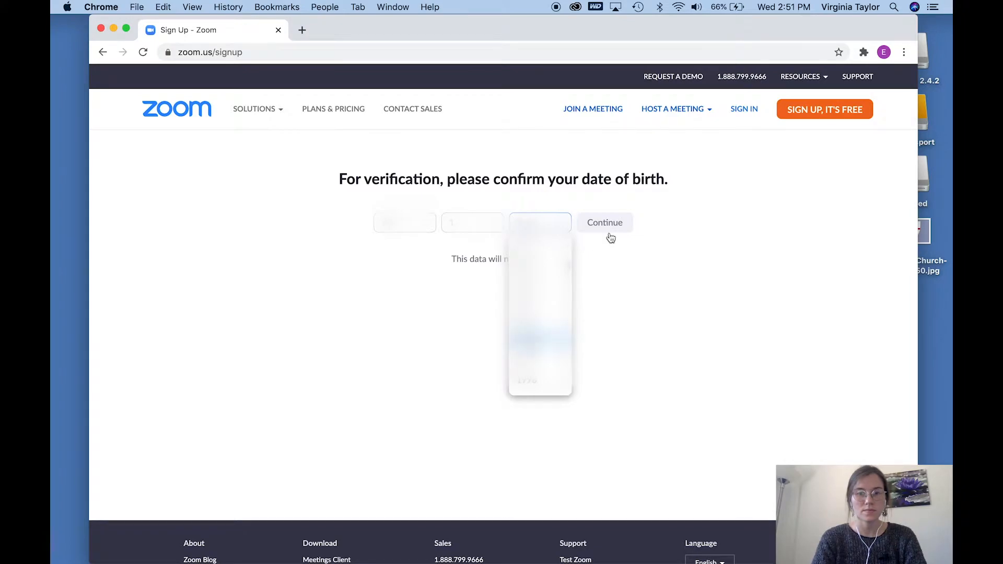
{"action": "left_click", "coordinate": [604, 223]}
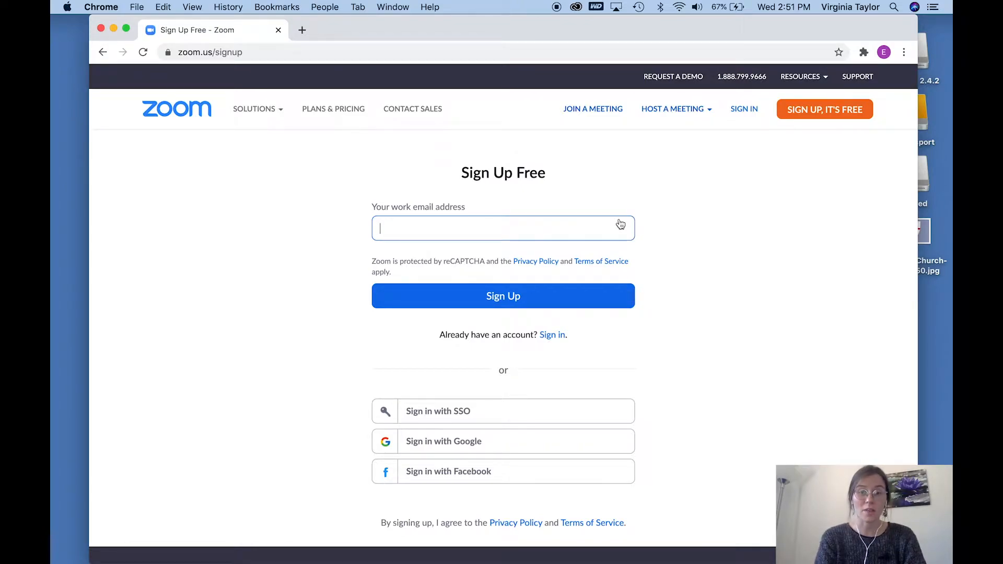
Step: Enter the account's e-mail address in the free sign-up form and submit it
{"action": "type", "text": "exampleaccoun"}
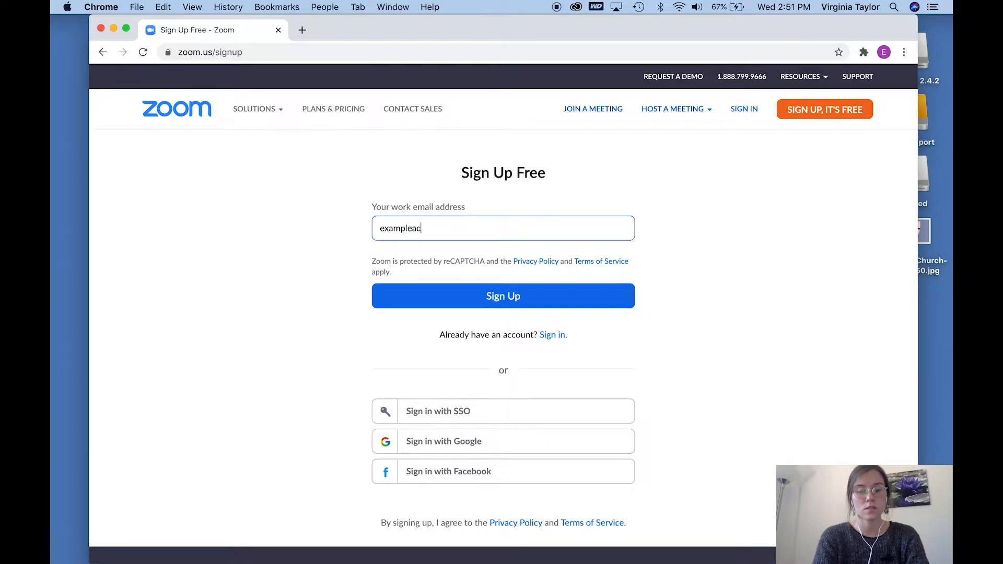
{"action": "key", "text": "BackSpace"}
{"action": "key", "text": "BackSpace"}
{"action": "key", "text": "BackSpace"}
{"action": "key", "text": "BackSpace"}
{"action": "key", "text": "BackSpace"}
{"action": "key", "text": "BackSpace"}
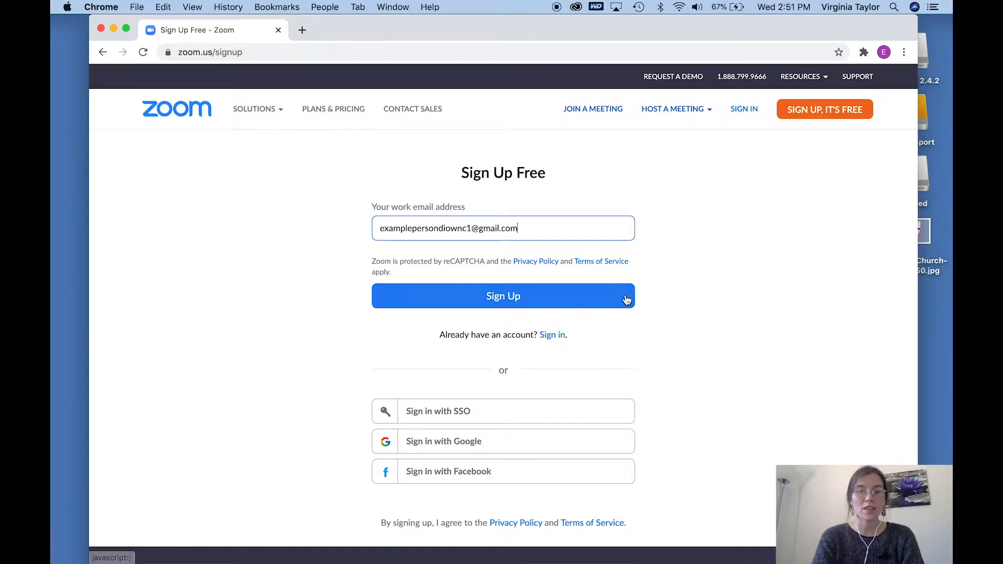
{"action": "left_click", "coordinate": [570, 296]}
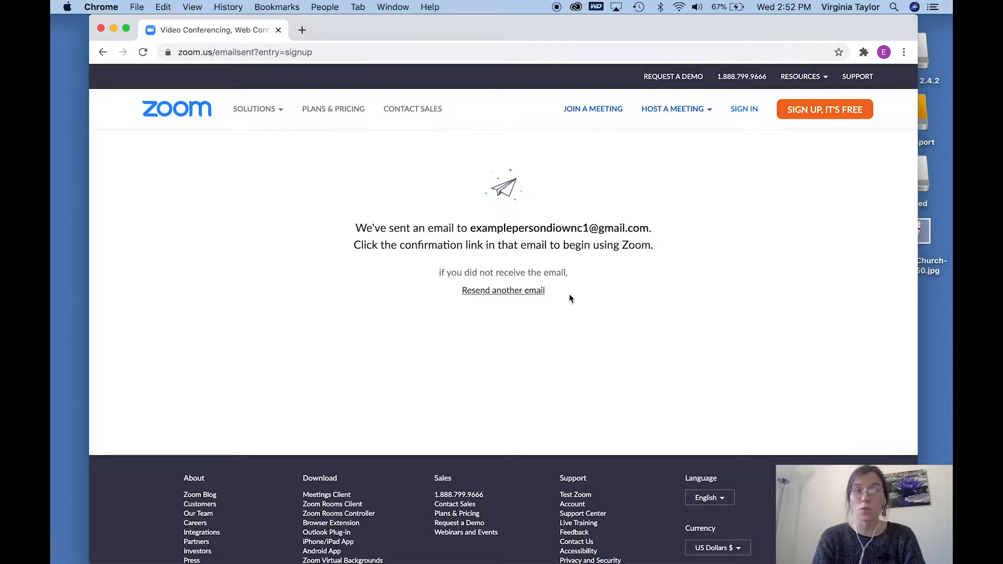
Step: Open gmail.com in a new browser tab and dismiss the Google Meet introduction
{"action": "left_click", "coordinate": [302, 30]}
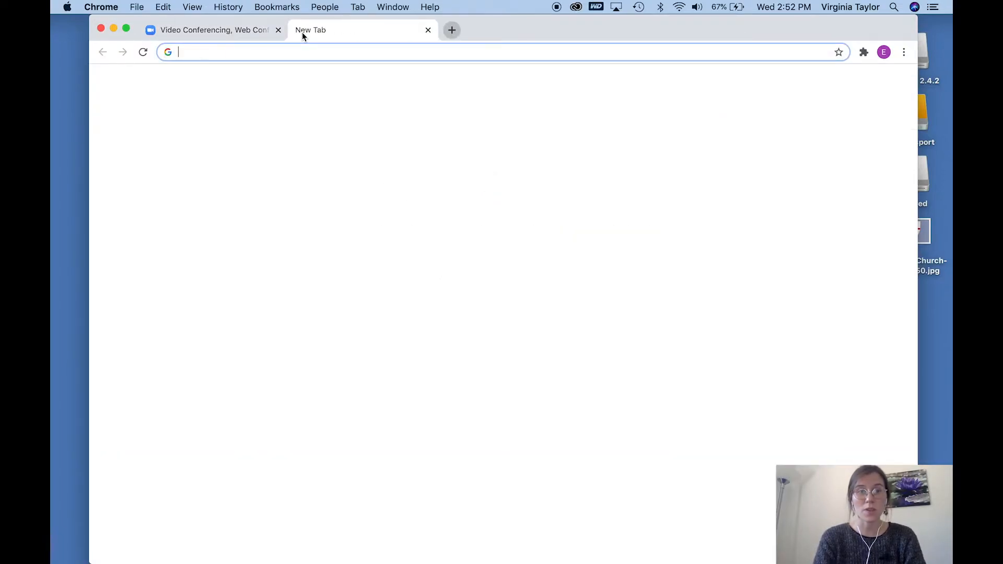
{"action": "type", "text": "gmail.com"}
{"action": "key", "text": "Return"}
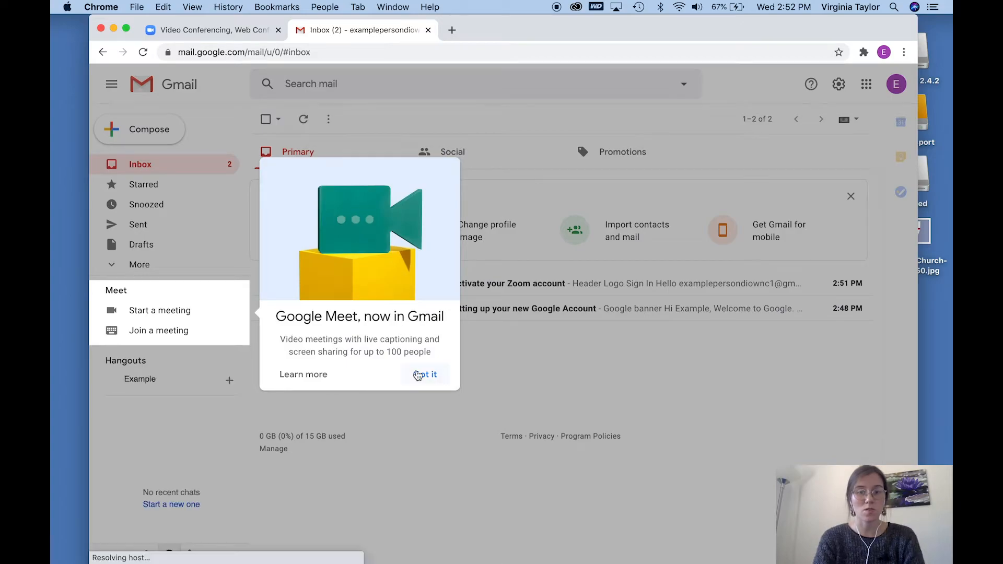
{"action": "left_click", "coordinate": [418, 375]}
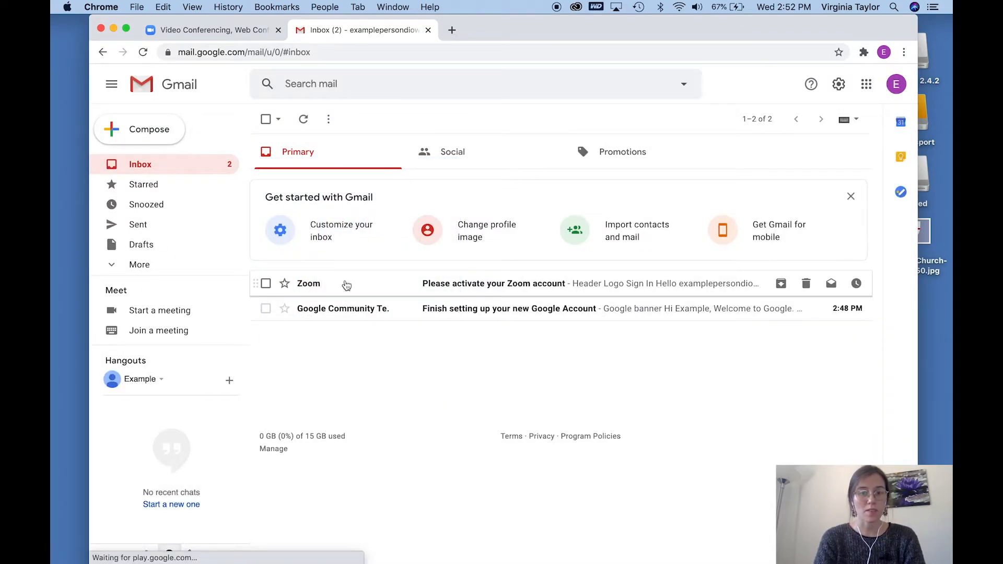
Step: Activate the account from the Zoom activation e-mail and answer No to signing up on behalf of a school
{"action": "left_click", "coordinate": [347, 285]}
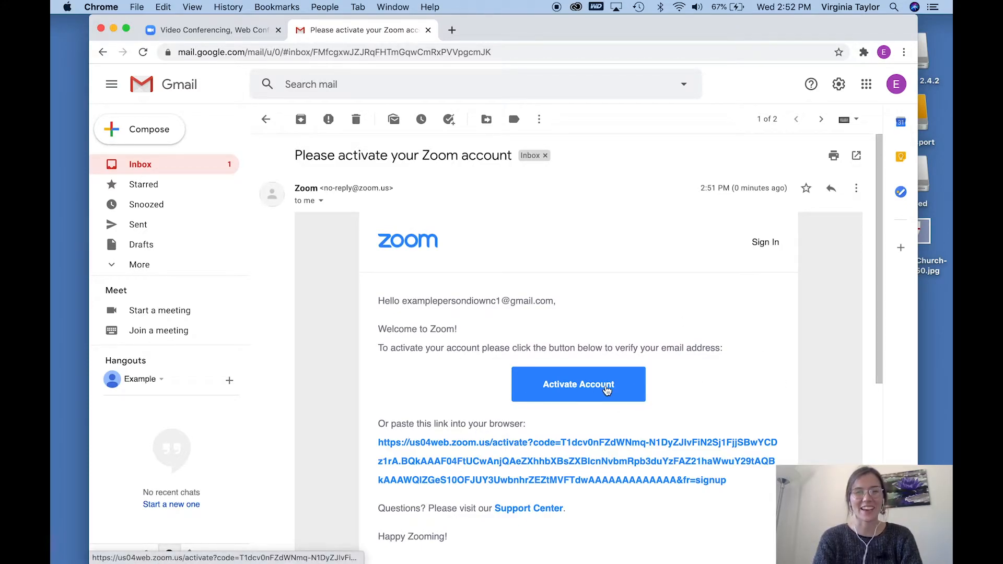
{"action": "left_click", "coordinate": [606, 391]}
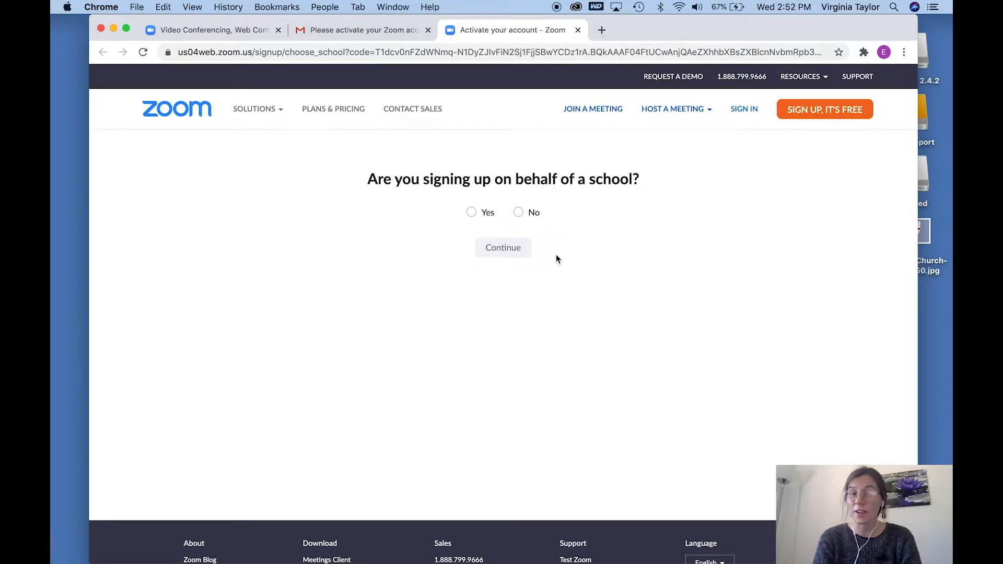
{"action": "left_click", "coordinate": [531, 212]}
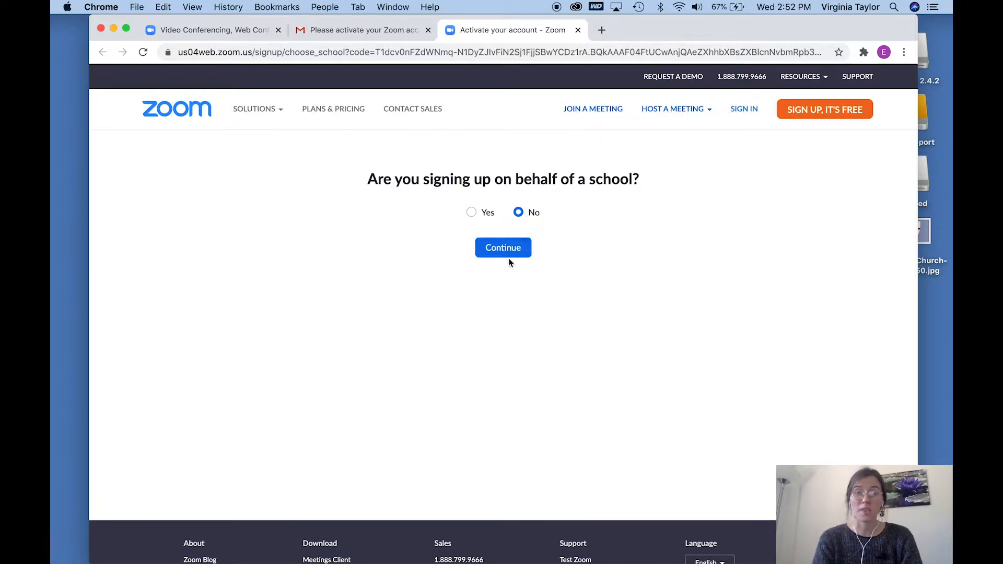
{"action": "left_click", "coordinate": [505, 256]}
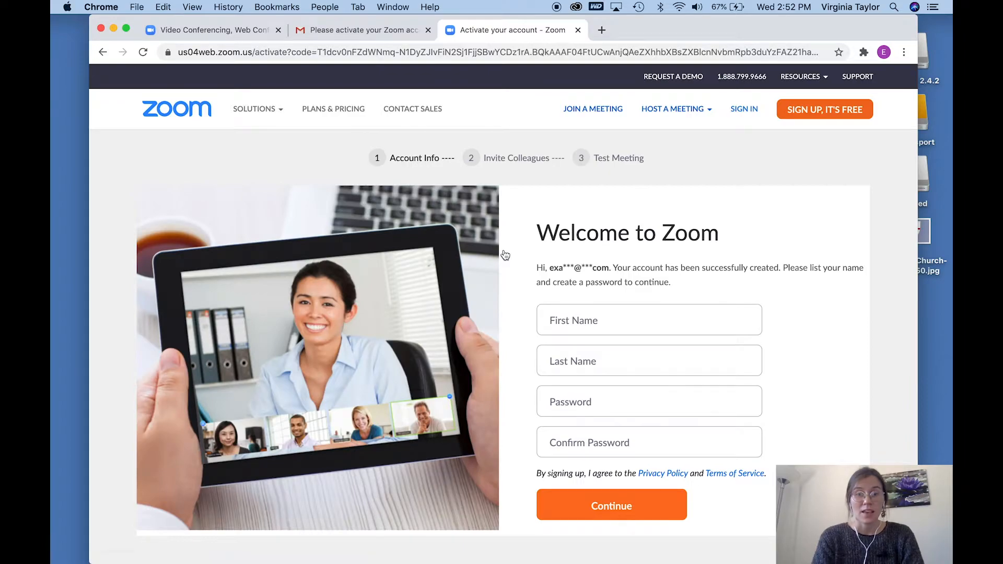
Step: Fill in the account holder's first name and last name on the Welcome to Zoom form
{"action": "scroll", "coordinate": [778, 348], "scroll_direction": "down", "scroll_amount": 1}
{"action": "left_click", "coordinate": [625, 278]}
{"action": "key", "text": "Tab"}
{"action": "key", "text": "Tab"}
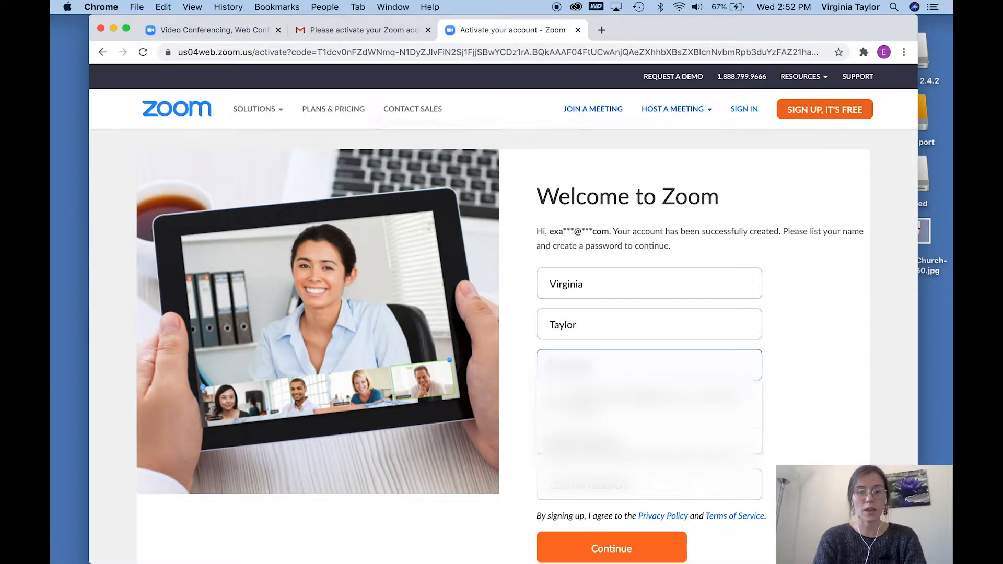
Step: Enter and confirm the account password, and continue to the Invite Colleagues stage
{"action": "type", "text": "••"}
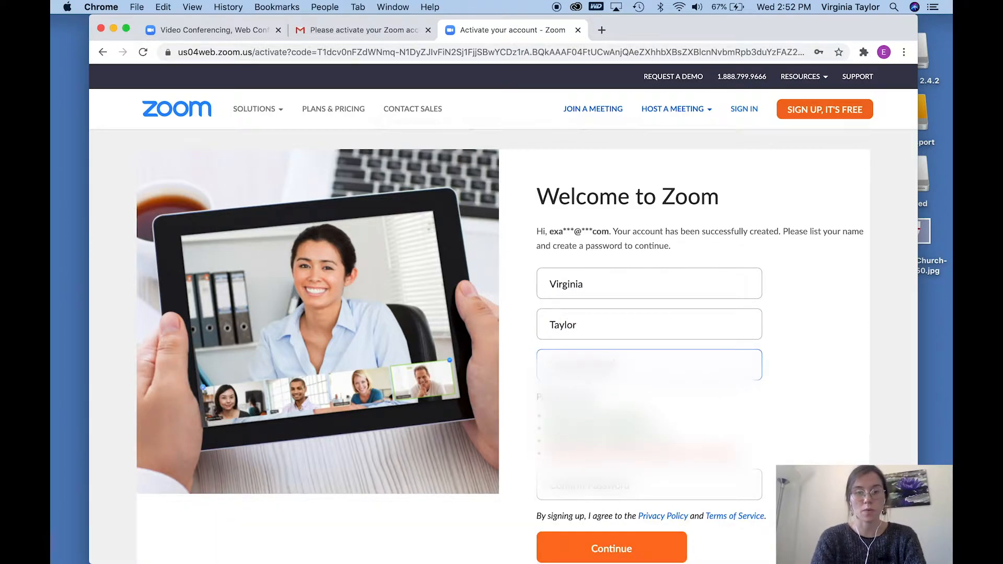
{"action": "type", "text": "•"}
{"action": "key", "text": "Tab"}
{"action": "type", "text": "•••••••••••"}
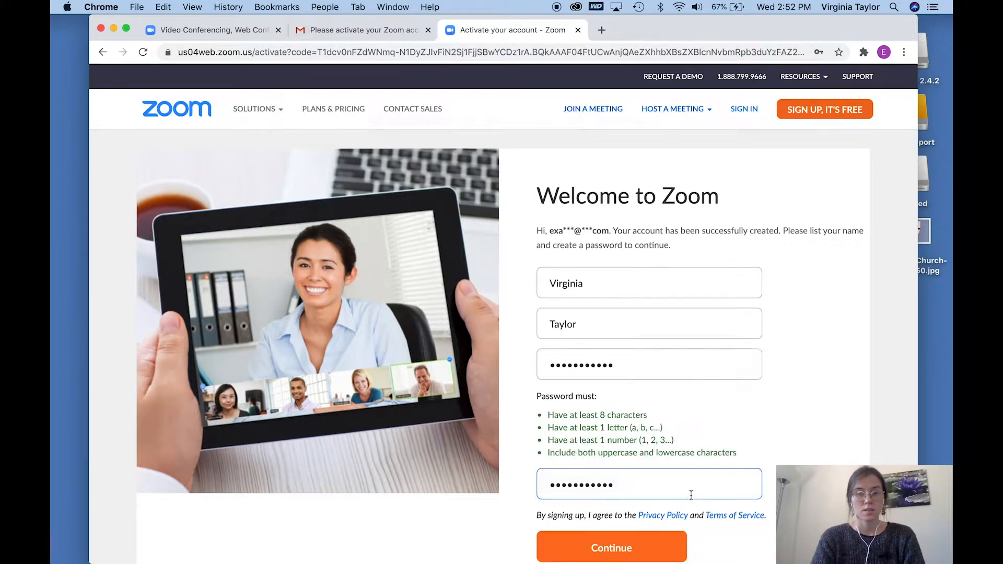
{"action": "scroll", "coordinate": [690, 495], "scroll_direction": "down", "scroll_amount": 2}
{"action": "scroll", "coordinate": [691, 495], "scroll_direction": "up", "scroll_amount": 1}
{"action": "left_click", "coordinate": [677, 500]}
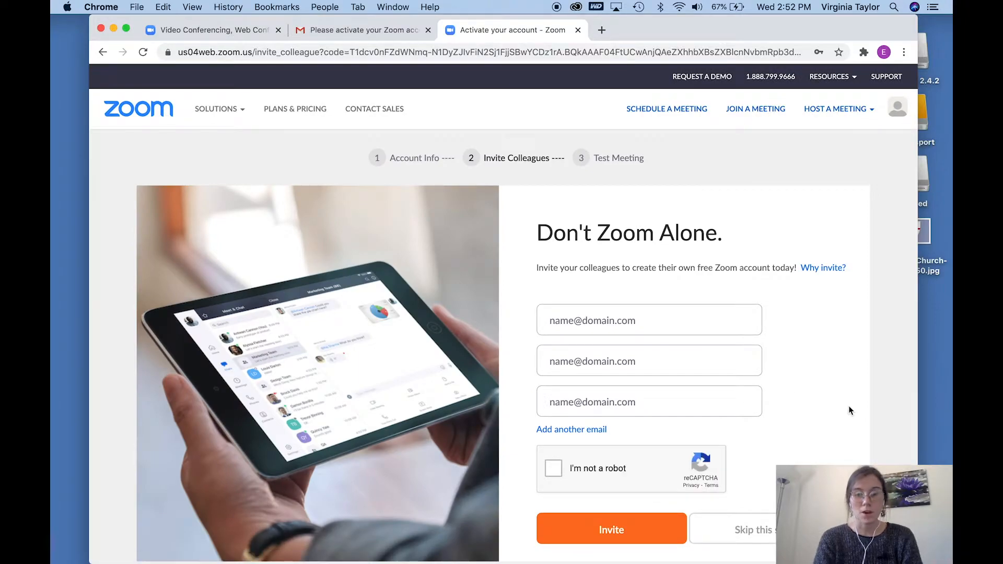
Step: Complete the reCAPTCHA by selecting all the images with taxis, and skip inviting colleagues
{"action": "scroll", "coordinate": [849, 405], "scroll_direction": "down", "scroll_amount": 1}
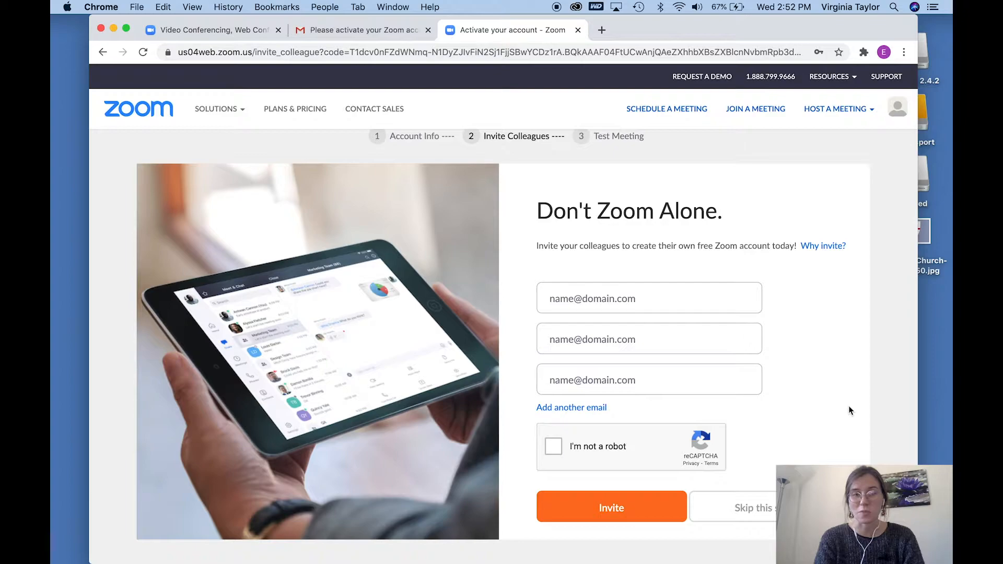
{"action": "left_click", "coordinate": [568, 448]}
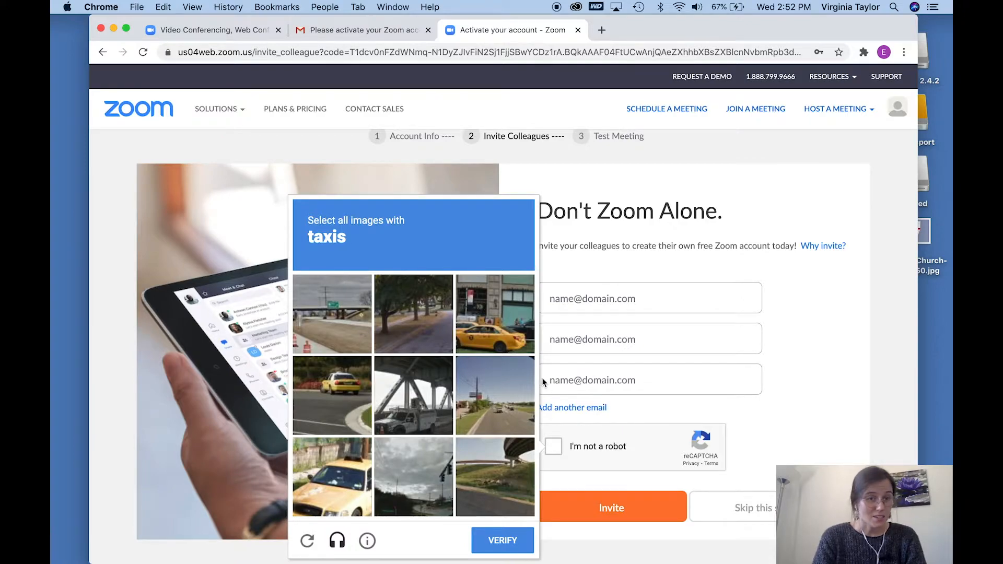
{"action": "left_click", "coordinate": [500, 322]}
{"action": "left_click", "coordinate": [341, 374]}
{"action": "left_click", "coordinate": [338, 459]}
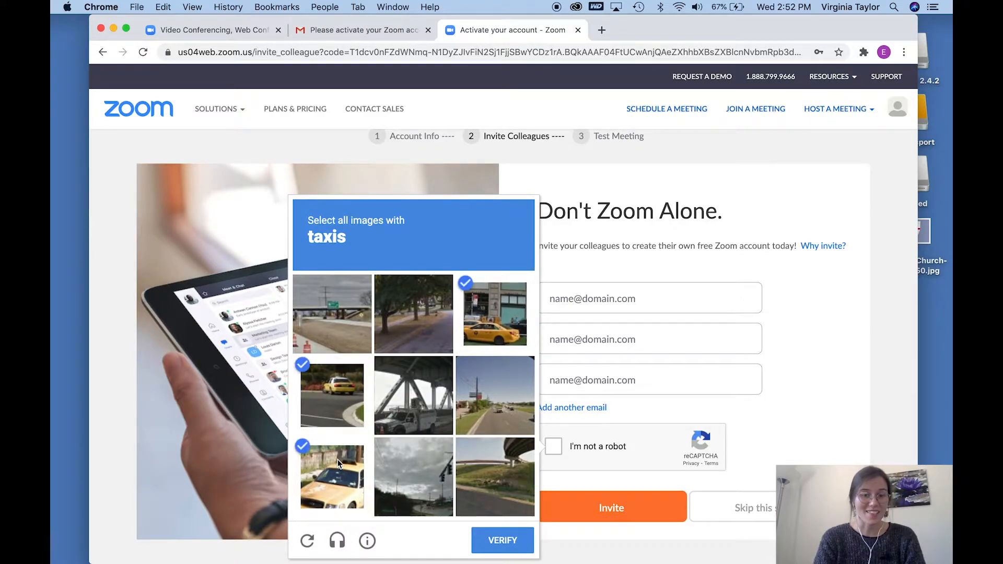
{"action": "left_click", "coordinate": [503, 538]}
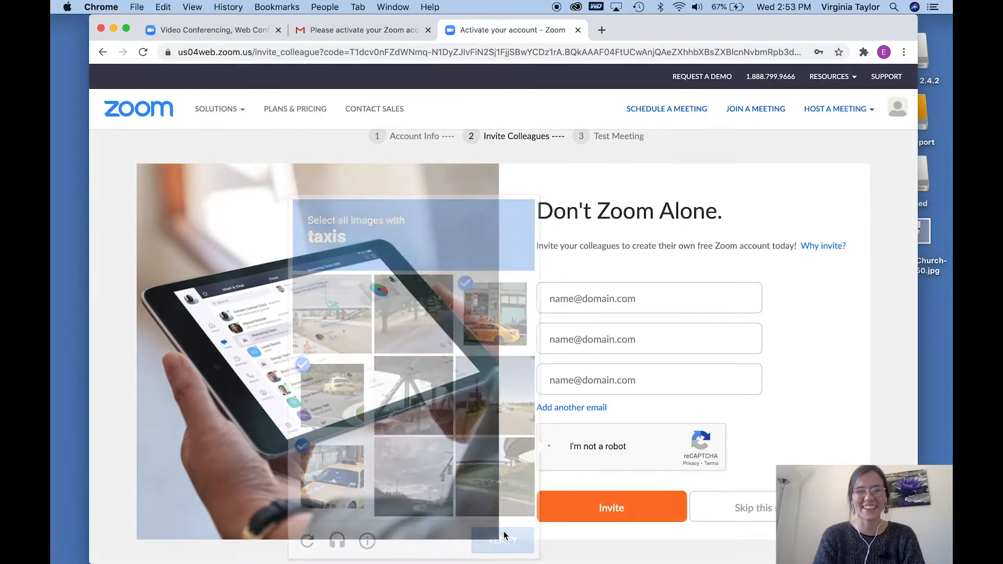
{"action": "left_click", "coordinate": [764, 509]}
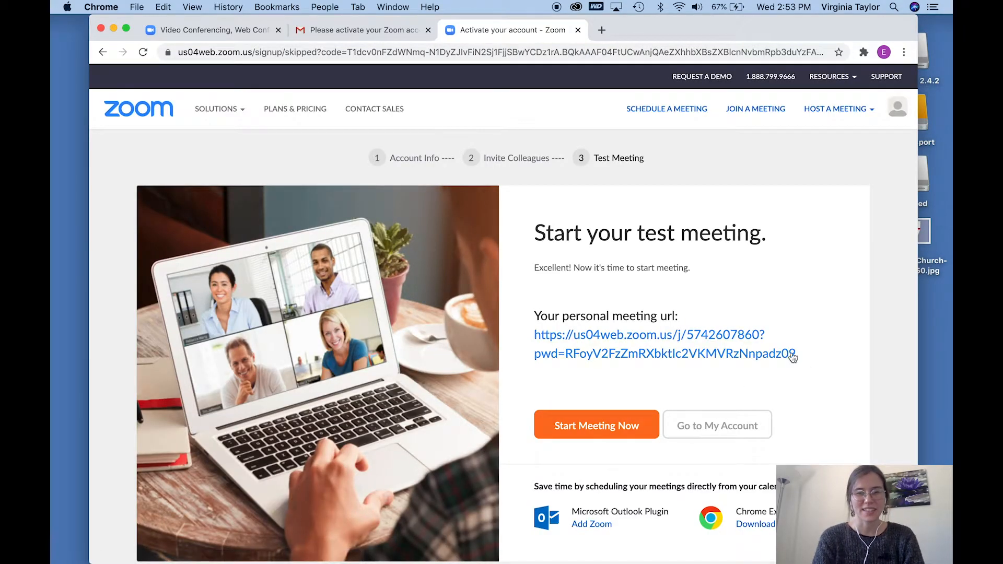
Step: Go to the new account's profile page instead of starting a test meeting, and dismiss the All About Zoom pop-up
{"action": "scroll", "coordinate": [828, 391], "scroll_direction": "down", "scroll_amount": 1}
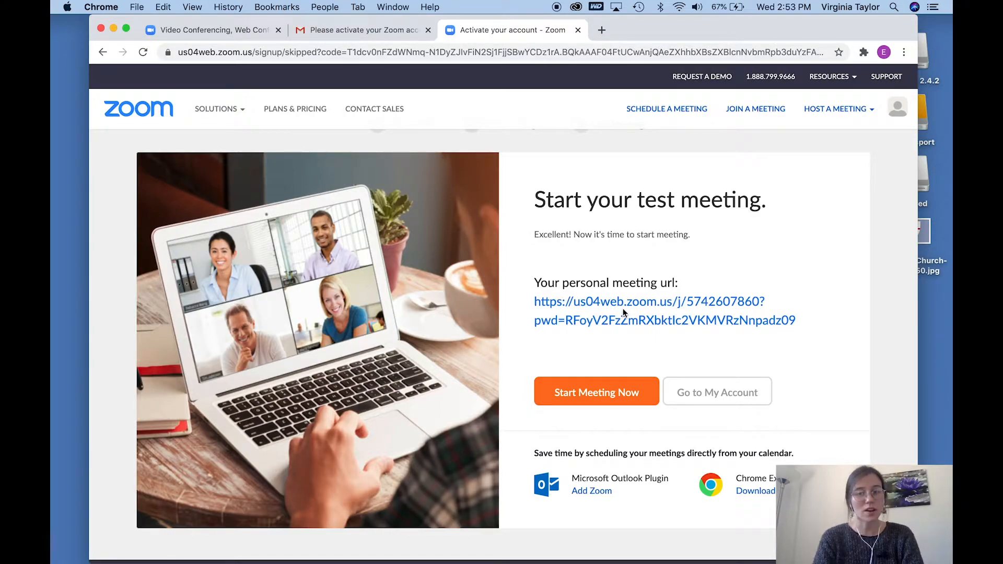
{"action": "left_click", "coordinate": [734, 393]}
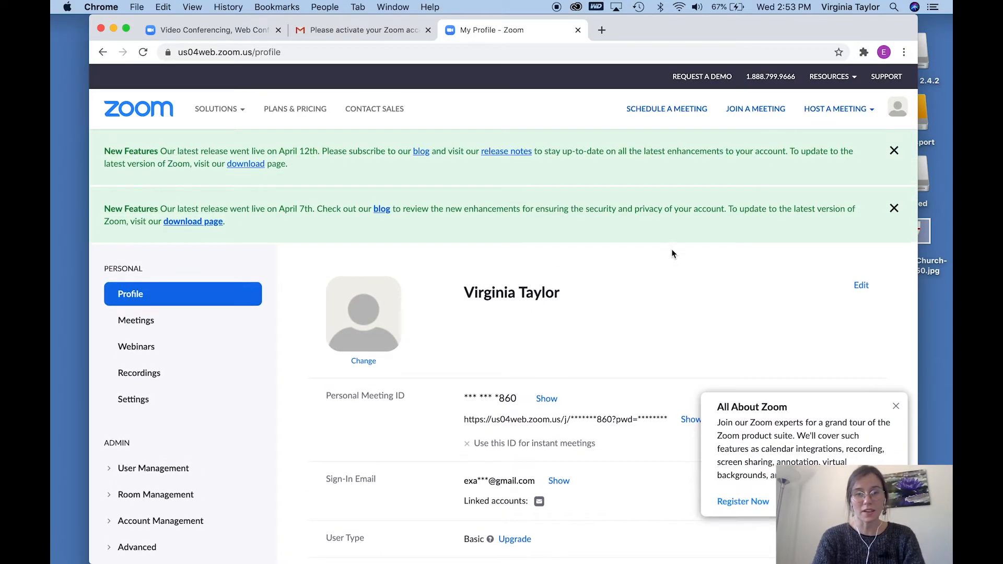
{"action": "left_click", "coordinate": [896, 406]}
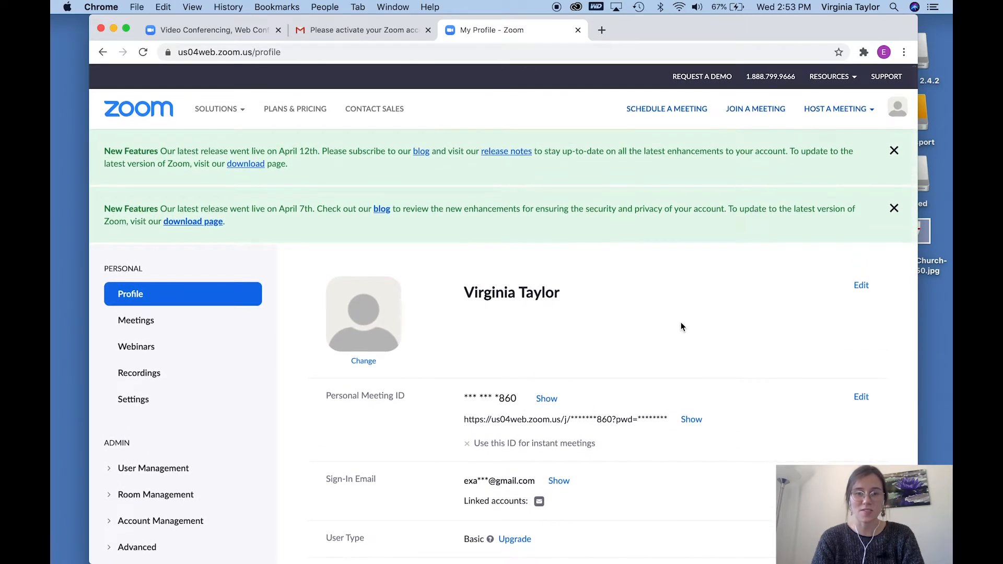
Step: Upload Episcopal_Church-shield-450.jpg from the Desktop as the new profile picture
{"action": "scroll", "coordinate": [682, 326], "scroll_direction": "down", "scroll_amount": 5}
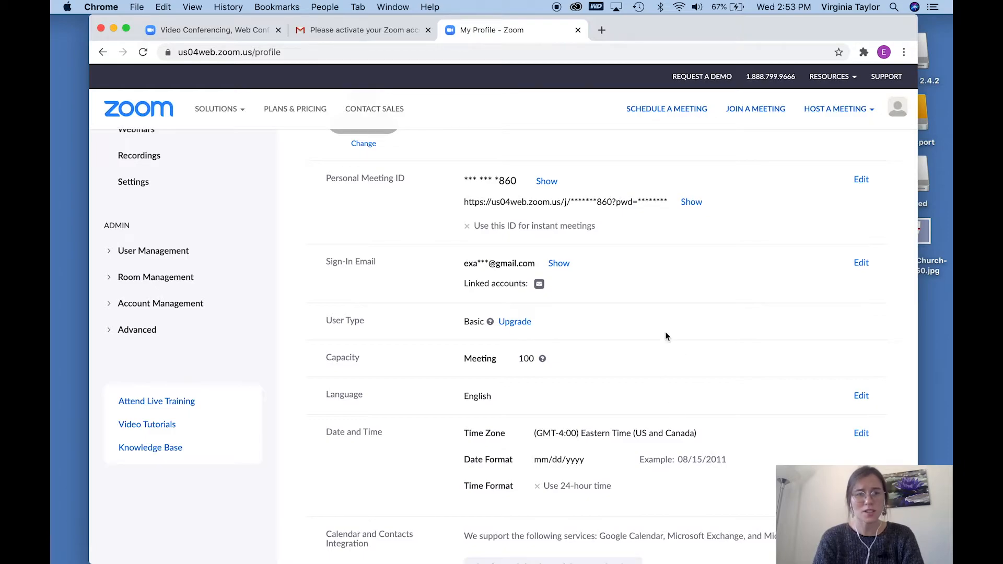
{"action": "scroll", "coordinate": [665, 331], "scroll_direction": "up", "scroll_amount": 3}
{"action": "scroll", "coordinate": [665, 331], "scroll_direction": "up", "scroll_amount": 2}
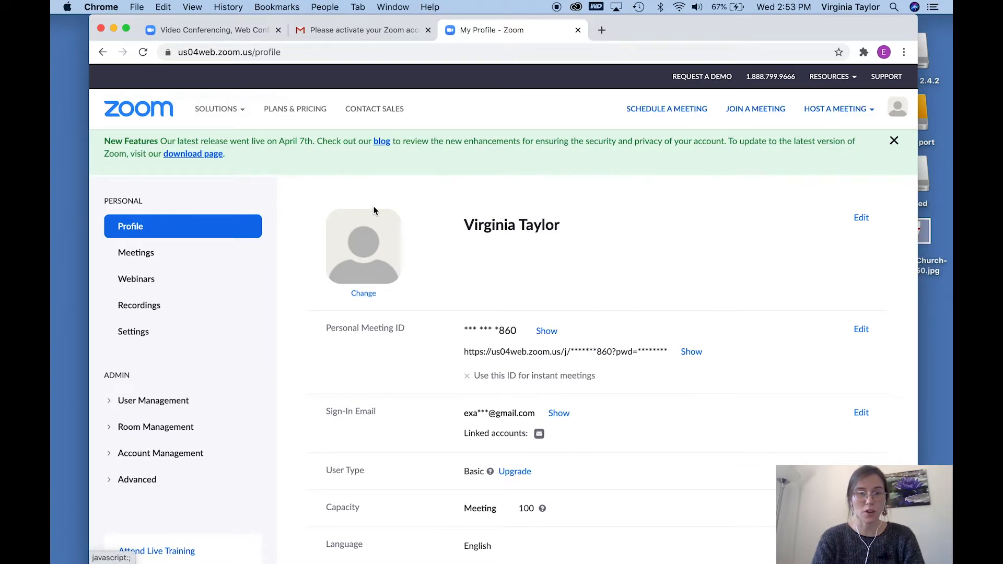
{"action": "left_click", "coordinate": [363, 294]}
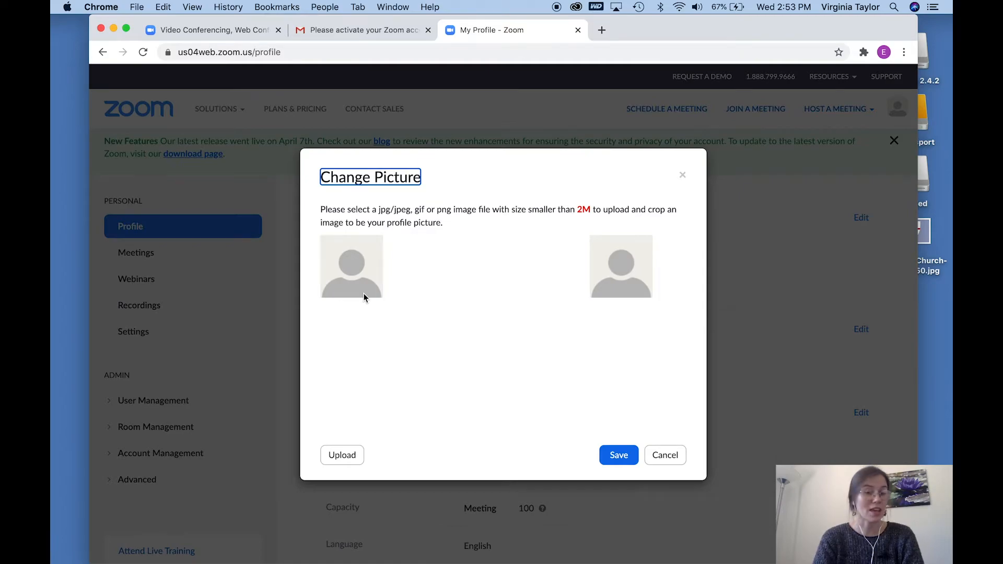
{"action": "left_click", "coordinate": [342, 455]}
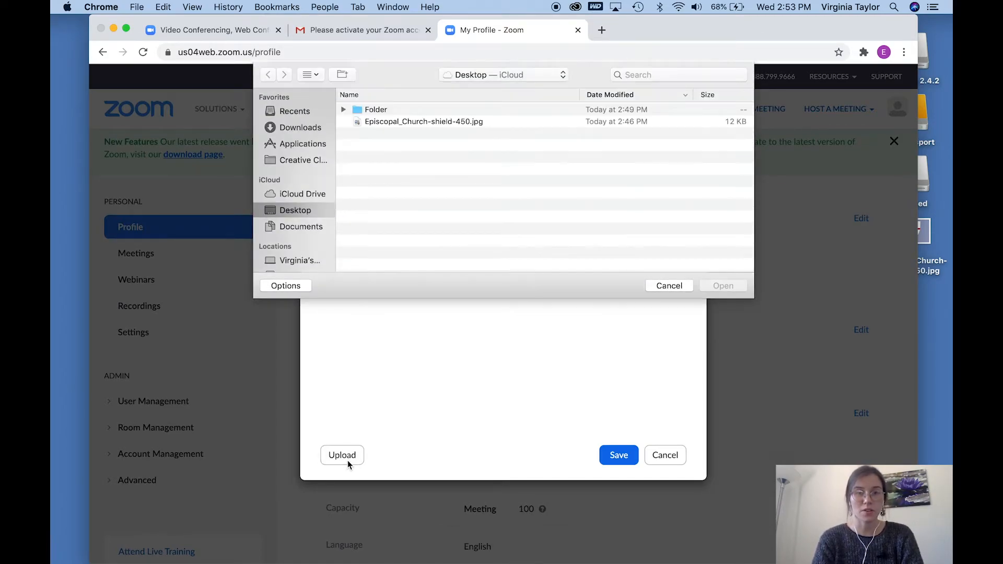
{"action": "left_click", "coordinate": [415, 125]}
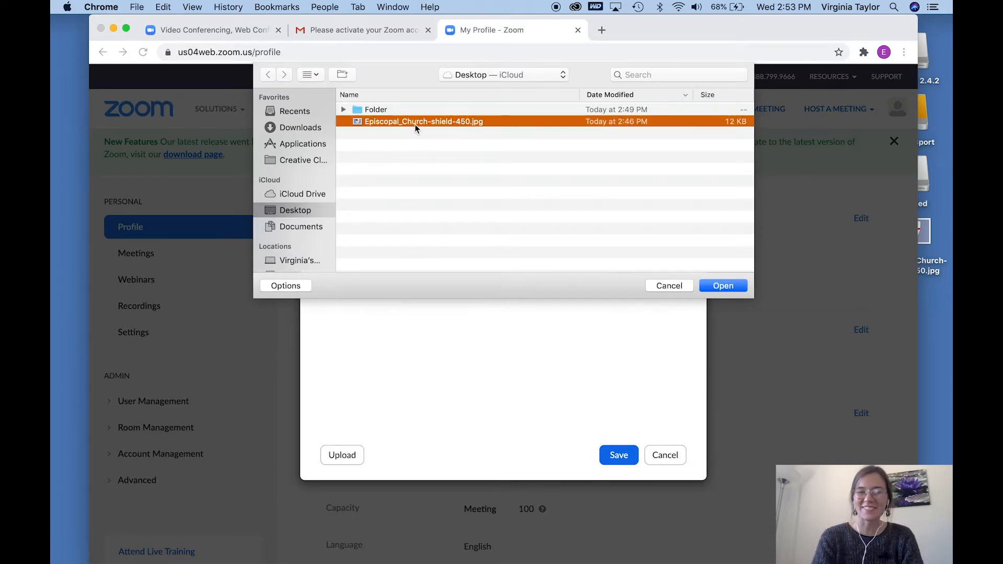
{"action": "key", "text": "Return"}
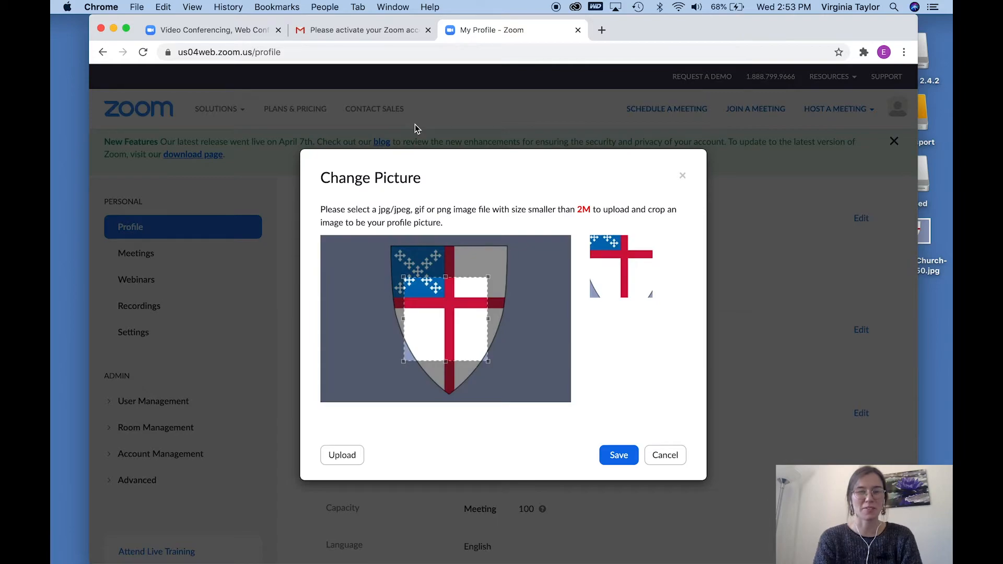
Step: Crop the profile picture to a square framing the whole shield roughly centred, and save it
{"action": "left_click_drag", "start_coordinate": [436, 282], "coordinate": [388, 241]}
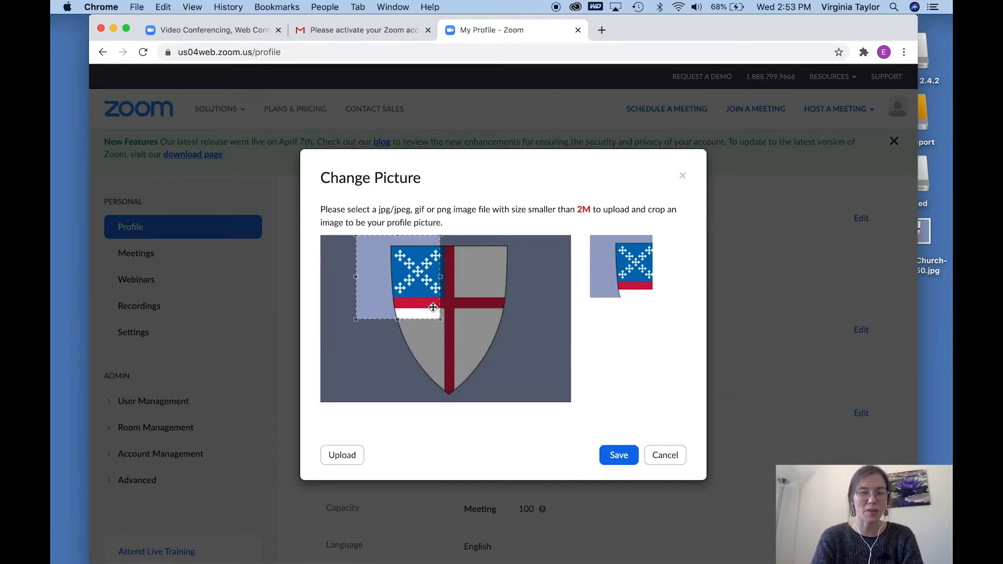
{"action": "left_click_drag", "start_coordinate": [435, 318], "coordinate": [535, 416]}
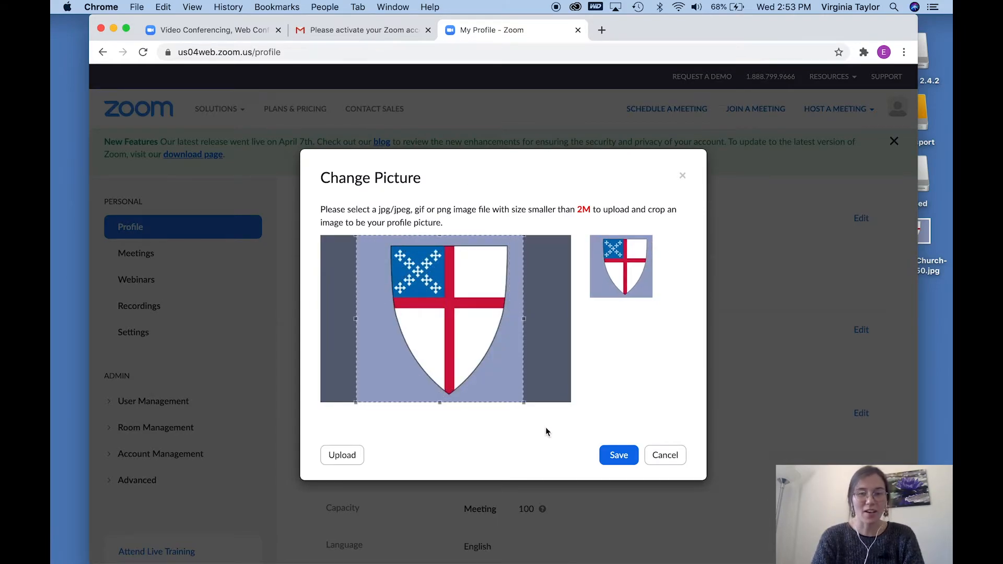
{"action": "left_click_drag", "start_coordinate": [497, 340], "coordinate": [505, 346]}
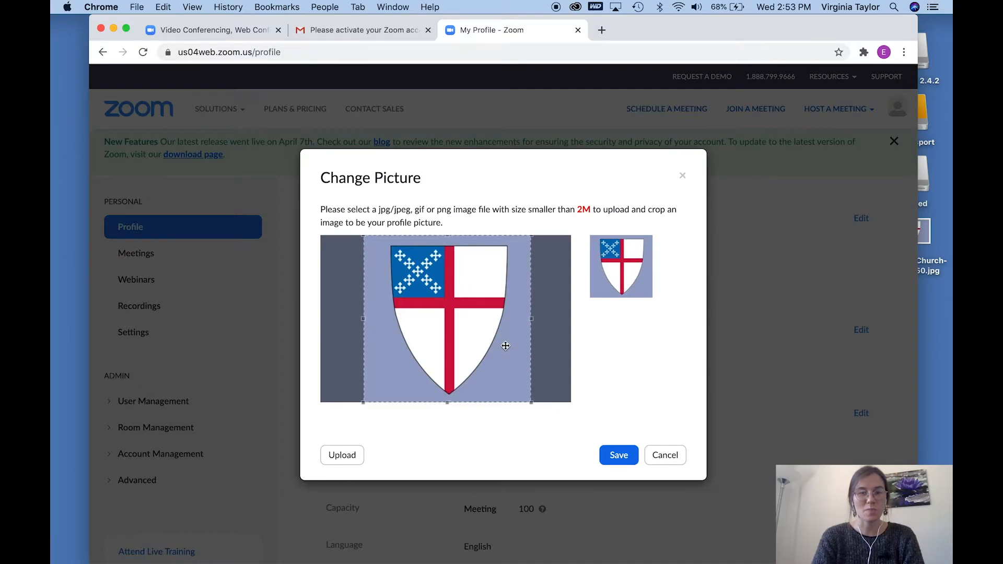
{"action": "left_click", "coordinate": [616, 461]}
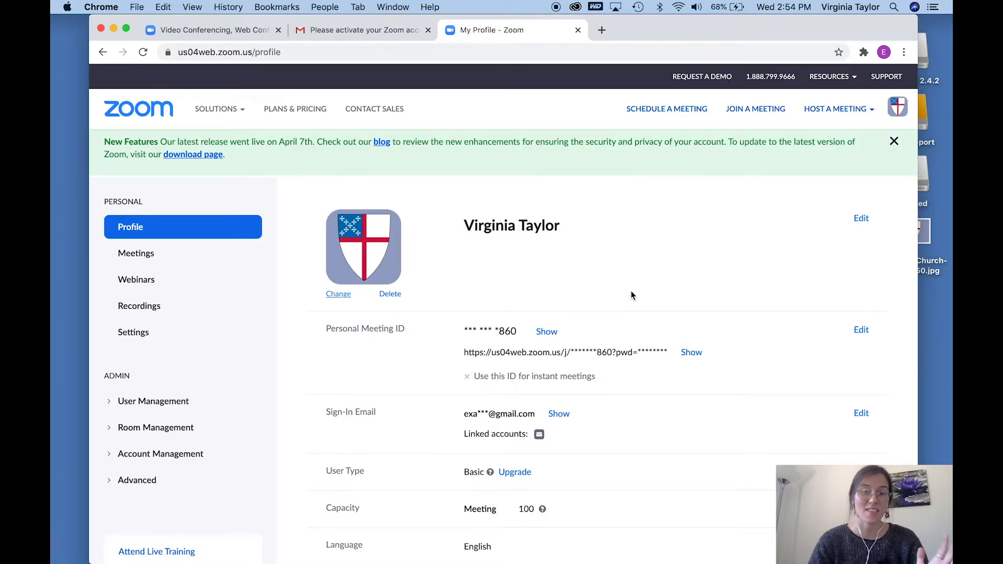
Step: Open the Zoom Download Center at zoom.us/download in a new browser tab
{"action": "left_click", "coordinate": [602, 31]}
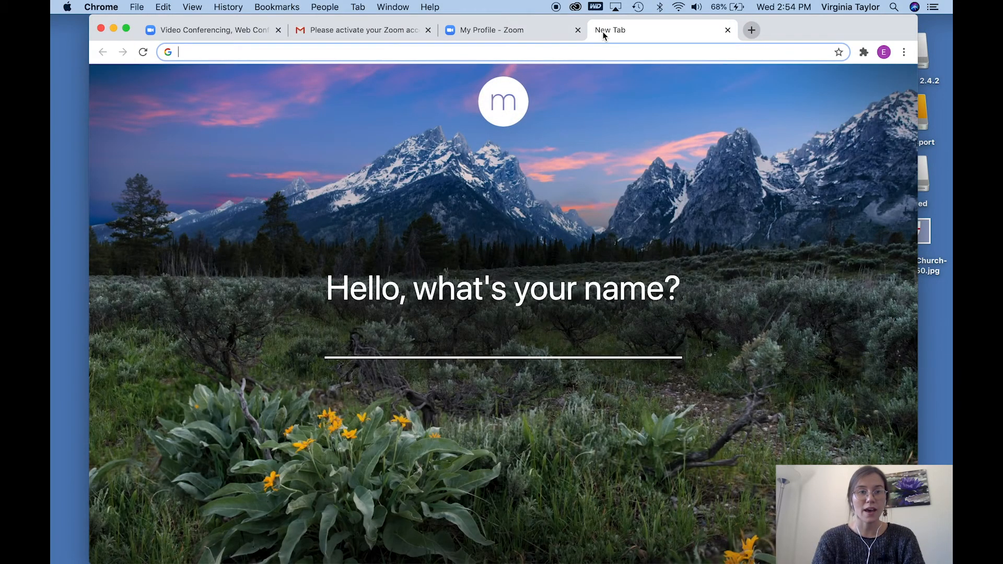
{"action": "type", "text": "zoom.us"}
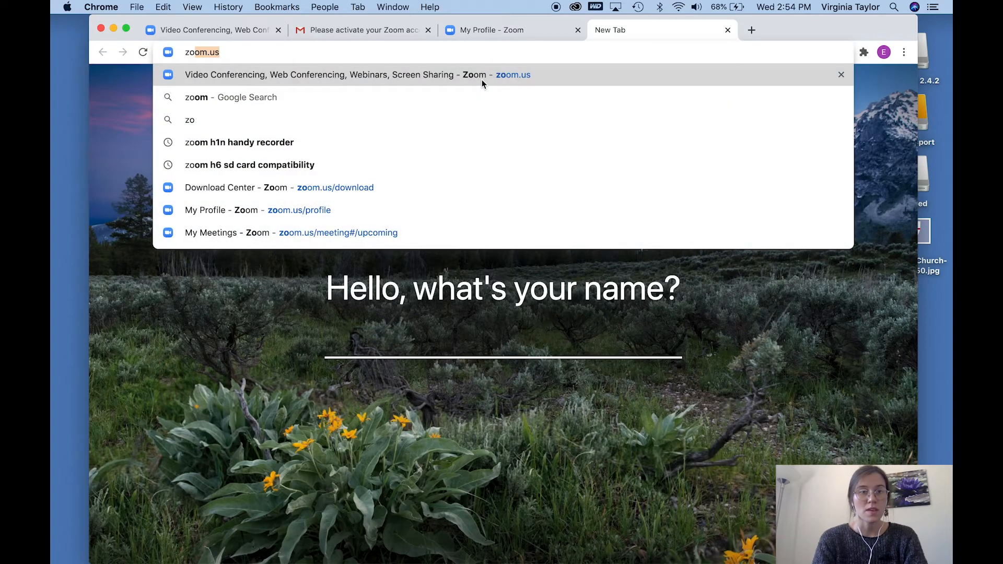
{"action": "type", "text": "download"}
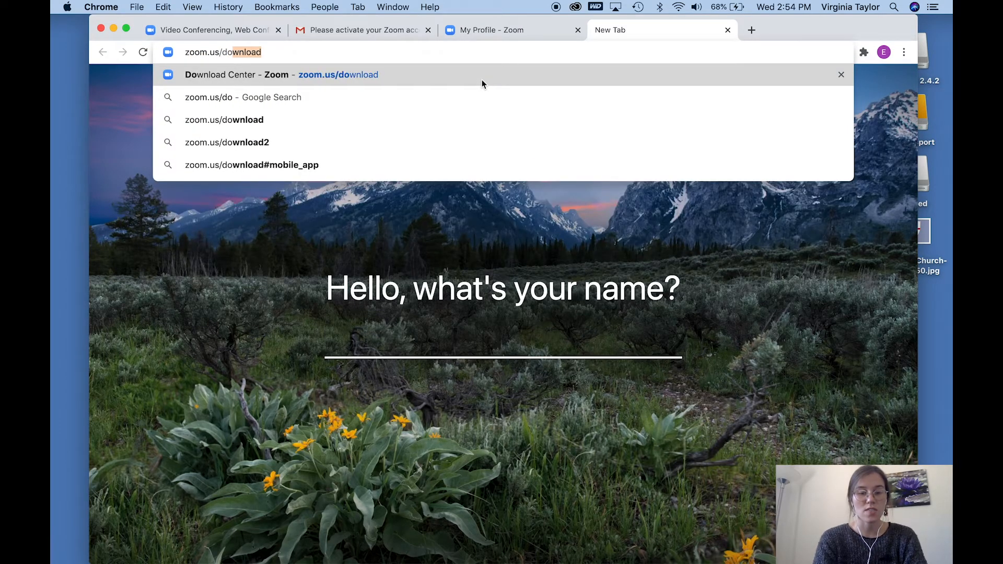
{"action": "key", "text": "Return"}
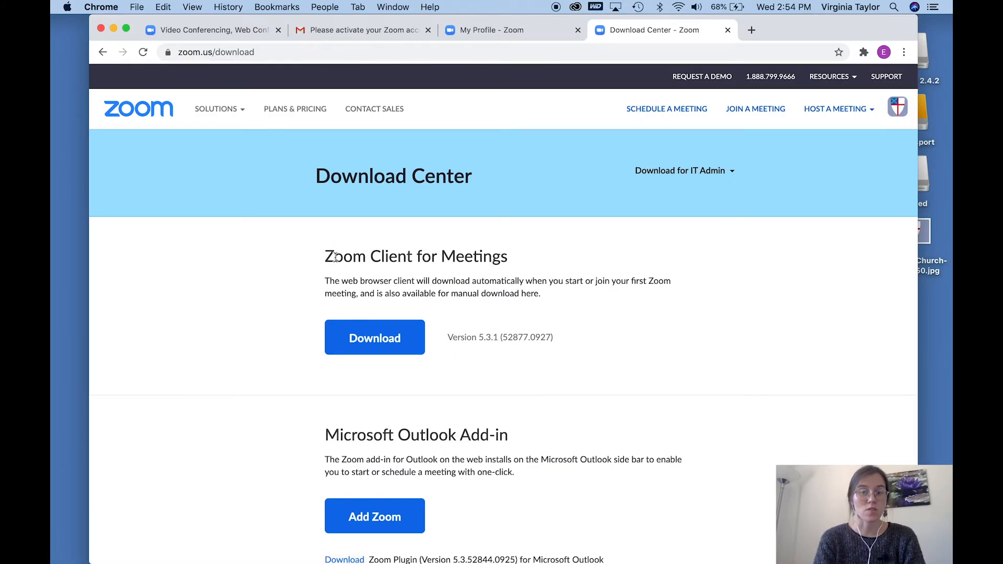
Step: Download the Zoom Client for Meetings and launch the Zoom.pkg installer
{"action": "left_click_drag", "start_coordinate": [328, 257], "coordinate": [518, 265]}
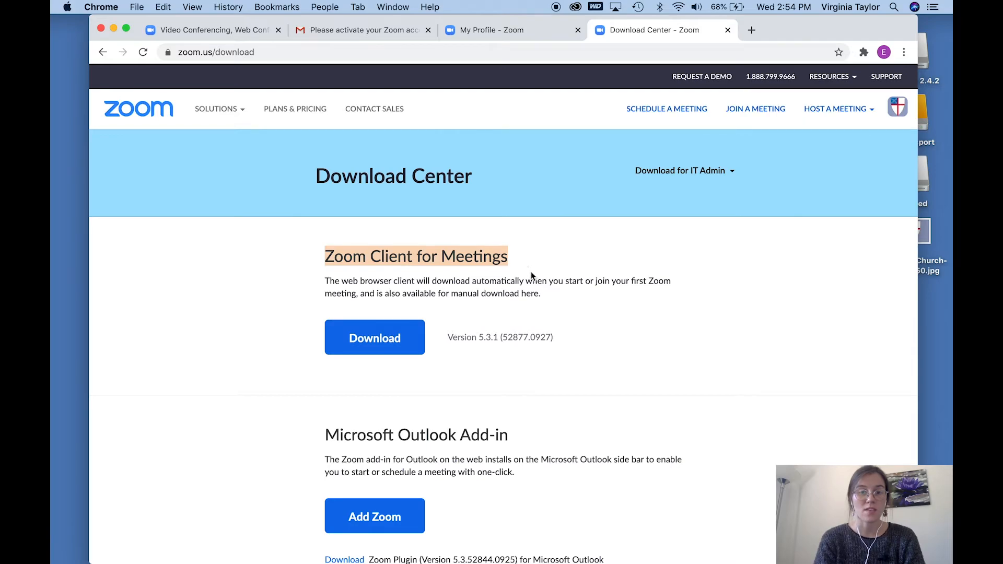
{"action": "left_click", "coordinate": [530, 273]}
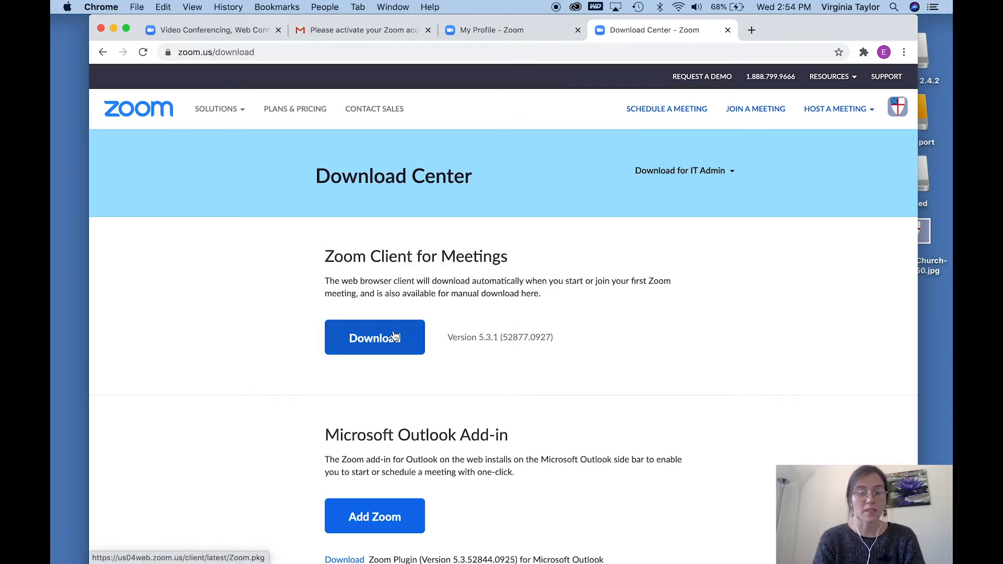
{"action": "left_click", "coordinate": [393, 336]}
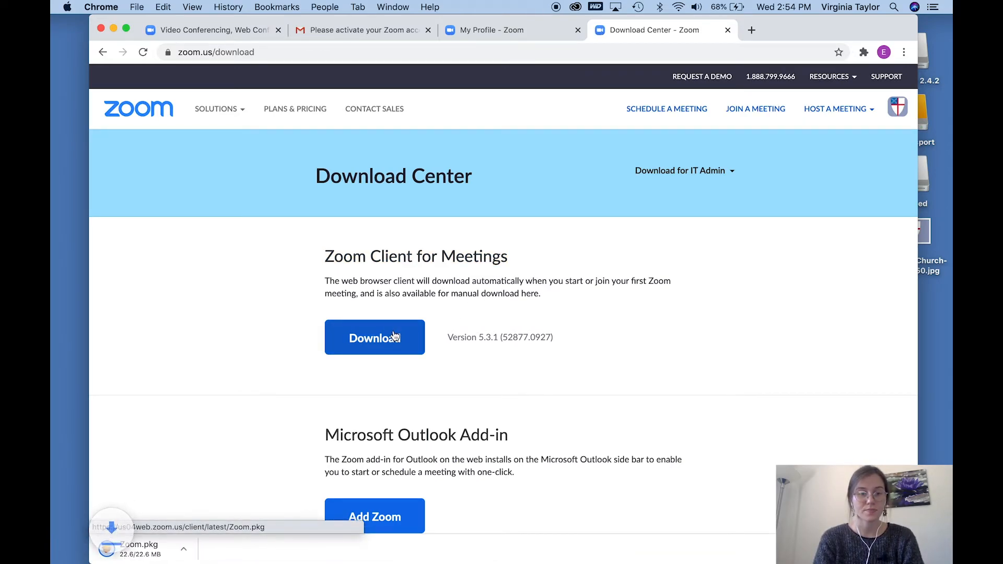
{"action": "left_click", "coordinate": [174, 552]}
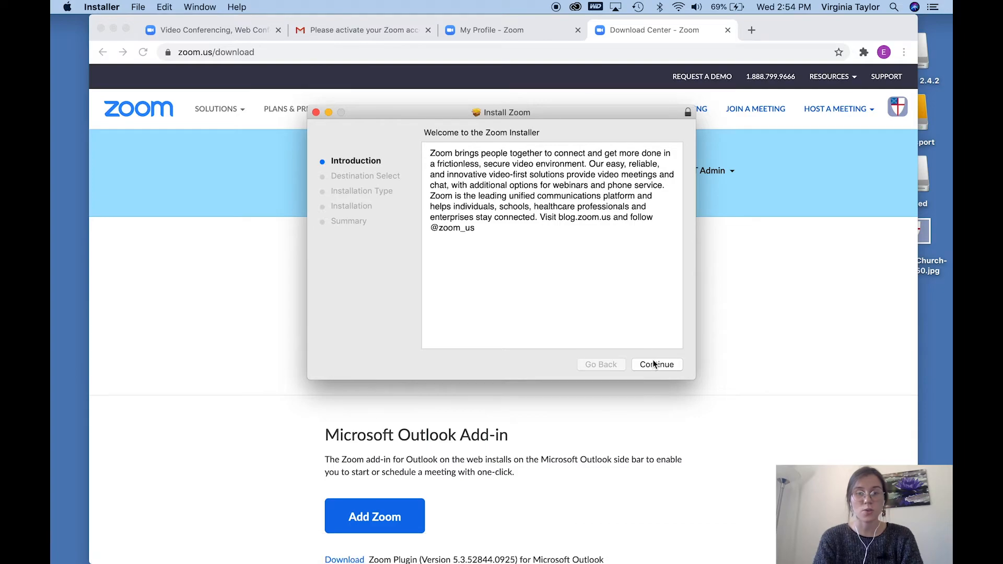
Step: Install Zoom with the default options, authorize the installation with the computer's user password, and close the installer
{"action": "left_click", "coordinate": [650, 365]}
{"action": "left_click", "coordinate": [650, 365]}
{"action": "type", "text": "••••••••••"}
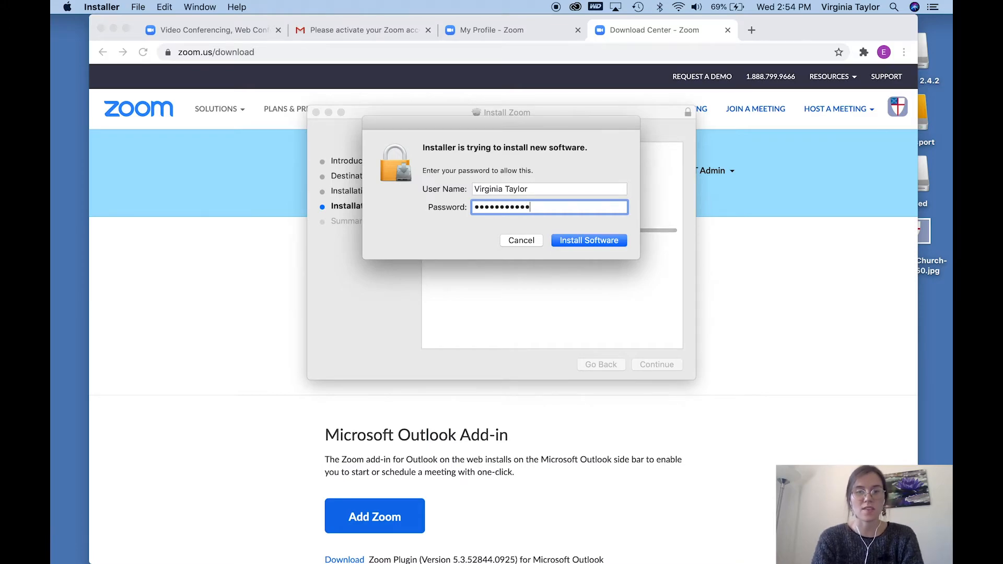
{"action": "key", "text": "Return"}
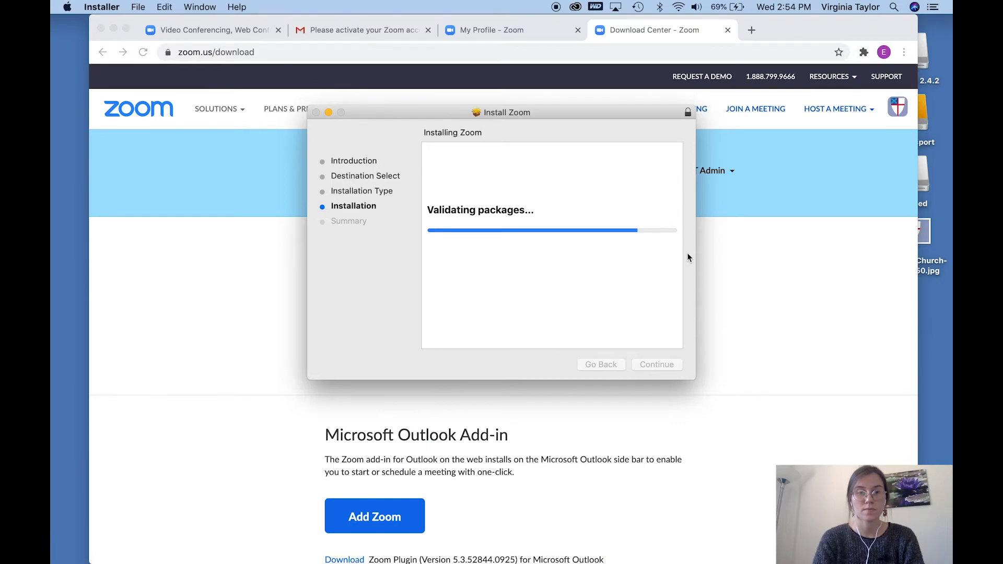
{"action": "left_click", "coordinate": [661, 362]}
{"action": "left_click", "coordinate": [580, 184]}
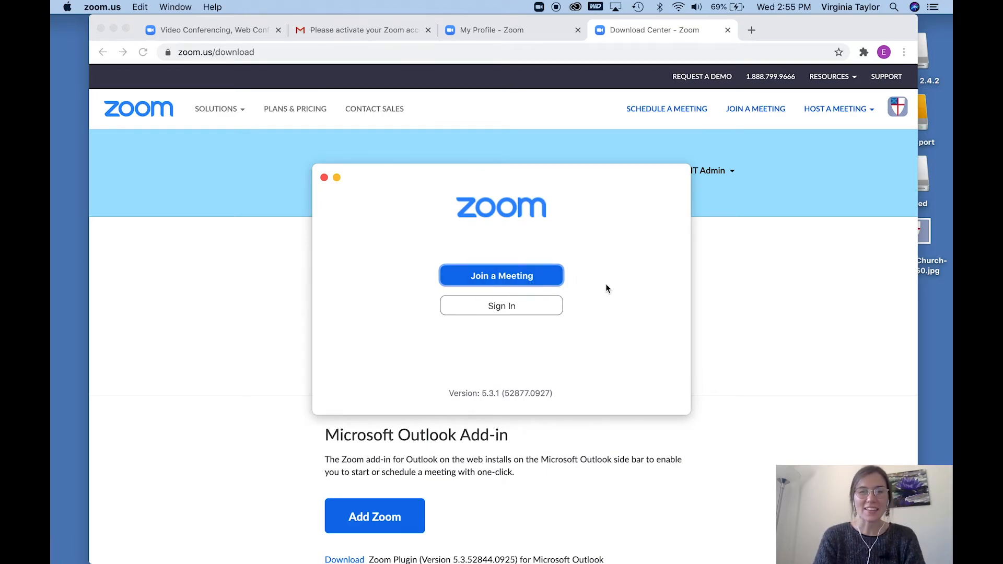
Step: Sign in to the Zoom desktop app with the new account's email address and password
{"action": "left_click", "coordinate": [530, 308]}
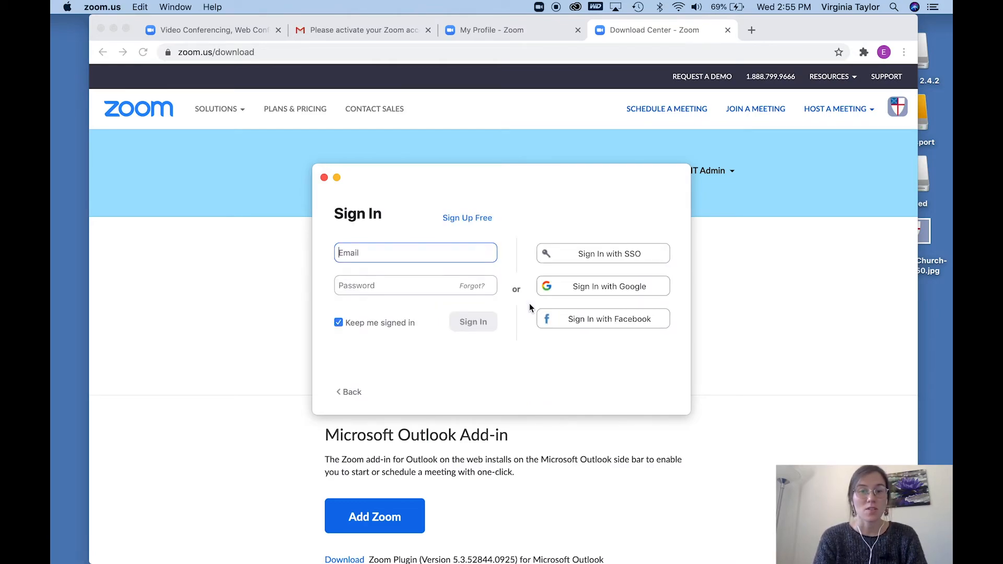
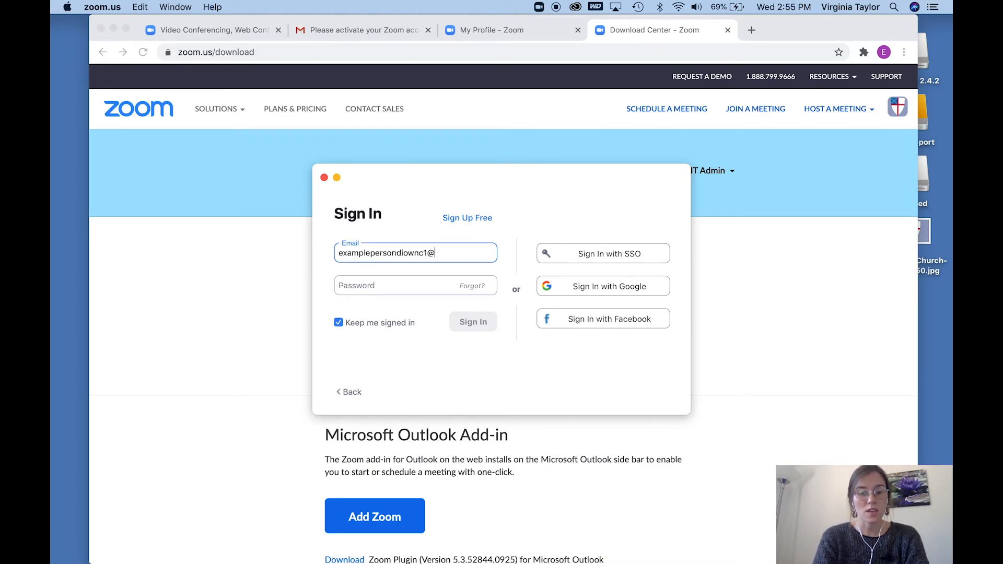
{"action": "left_click", "coordinate": [433, 284]}
{"action": "type", "text": "•••••••••••"}
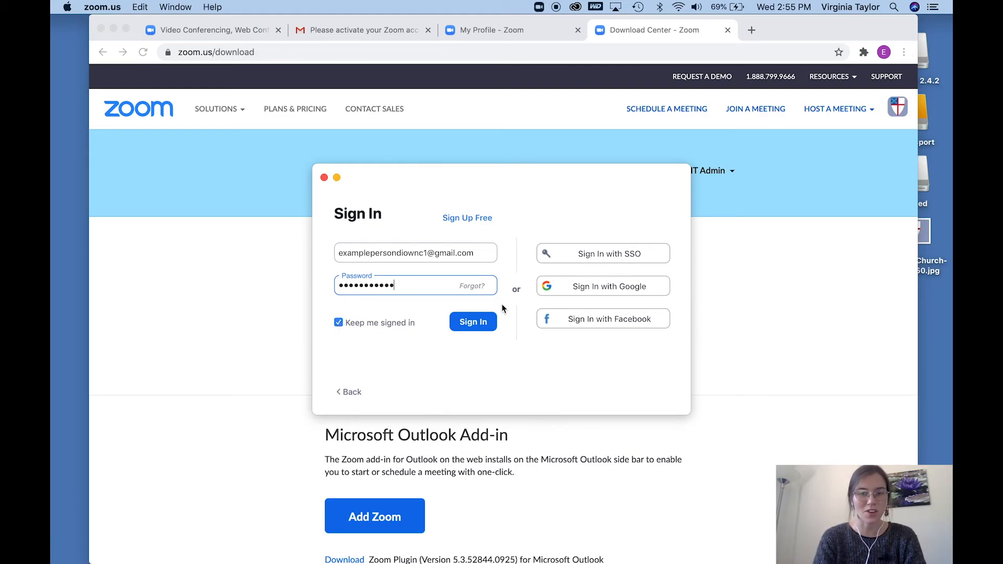
{"action": "left_click", "coordinate": [481, 326]}
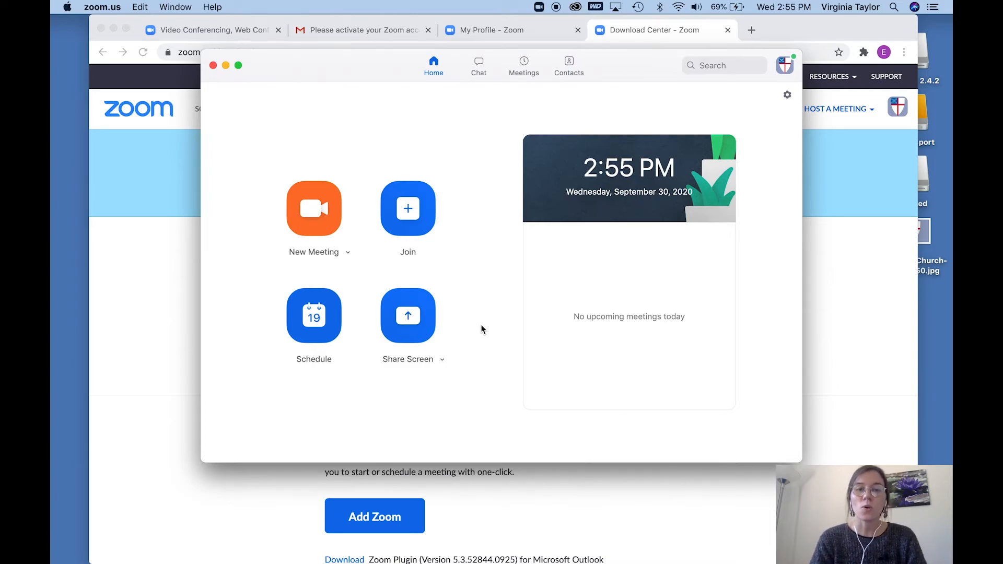
{"action": "mouse_move", "coordinate": [52, 456]}
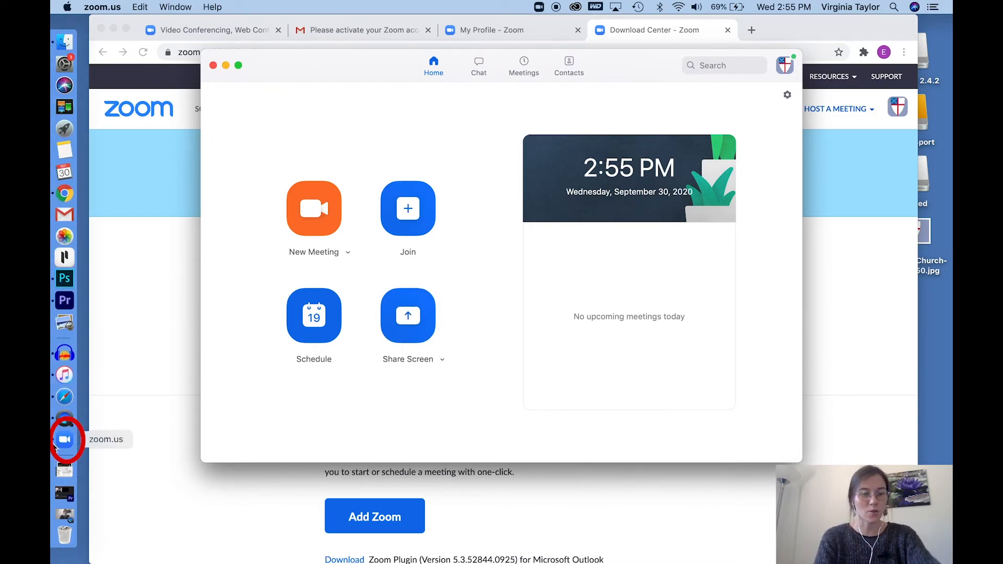